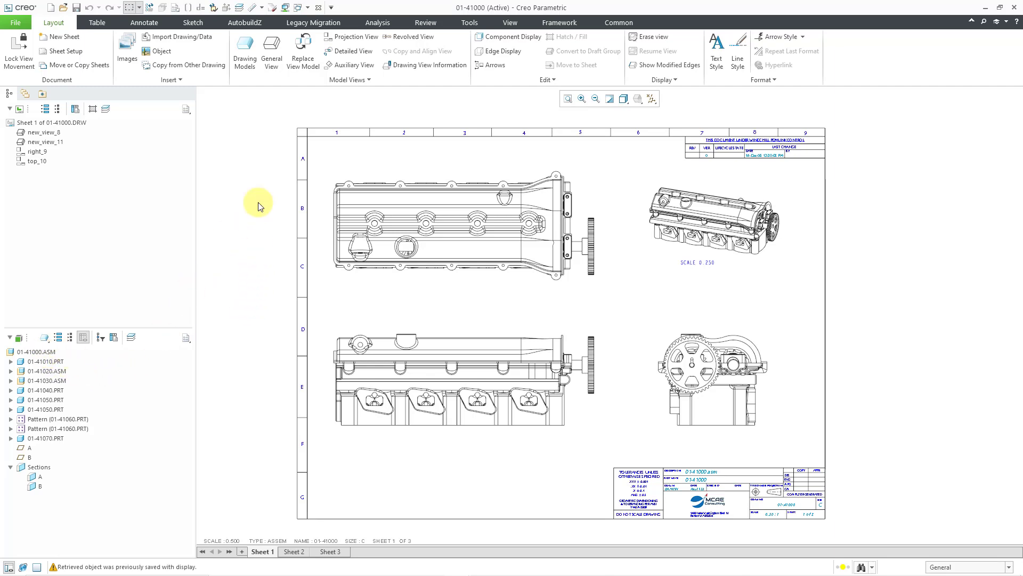
Switch to the 01-41000 assembly window, then to the 01-41010 part window
left_click(302, 8)
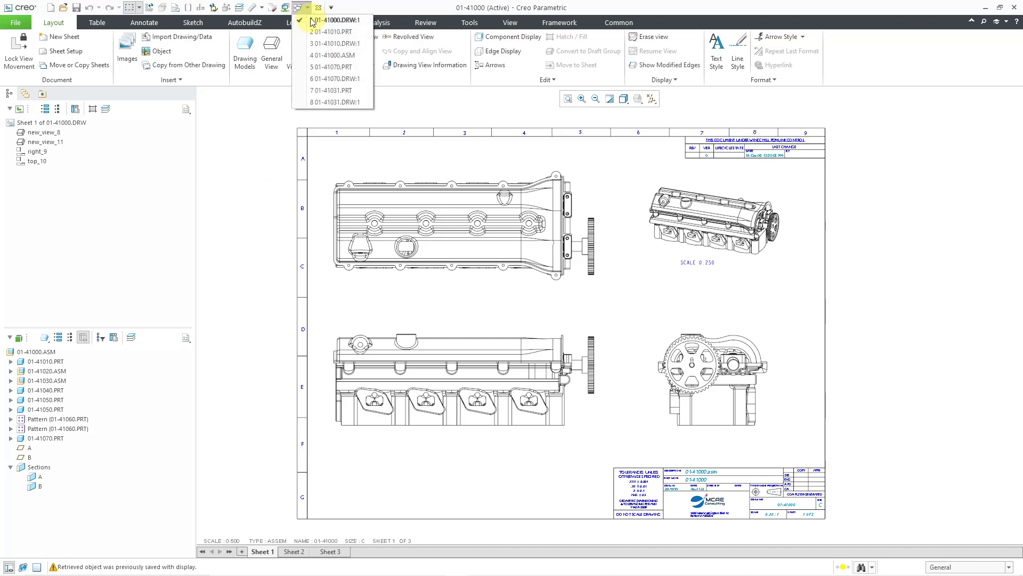
left_click(331, 55)
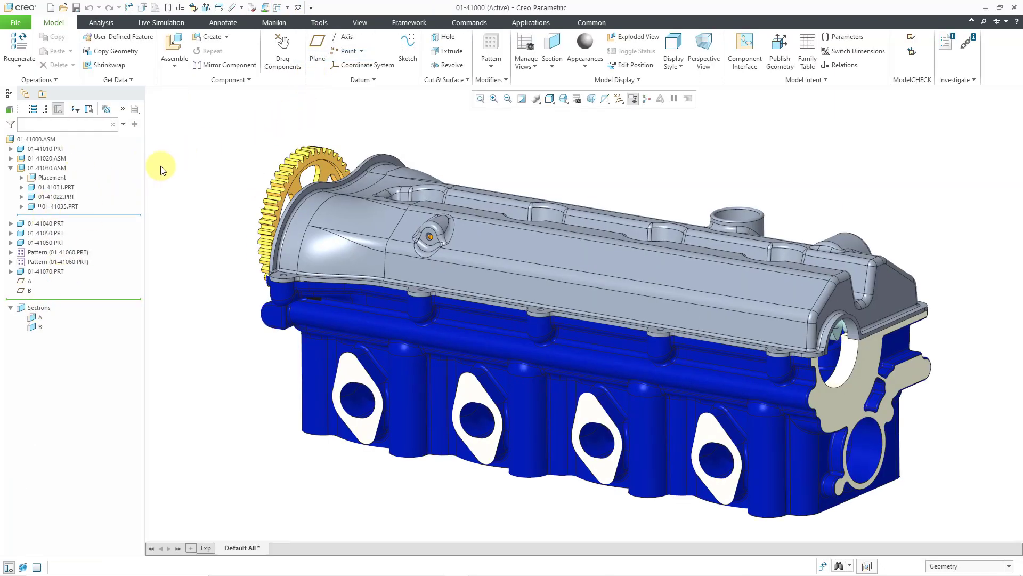
left_click(286, 9)
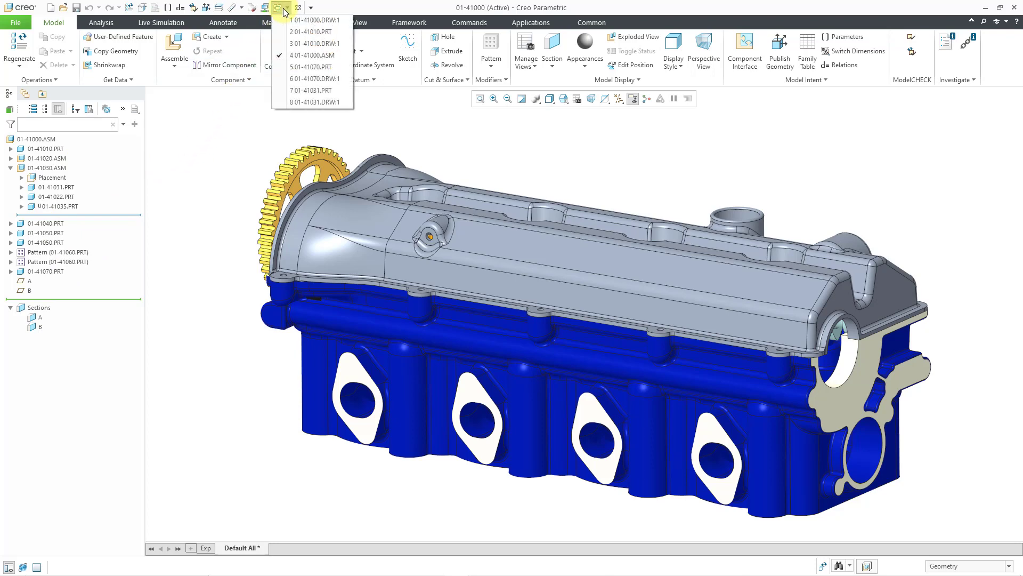
left_click(297, 32)
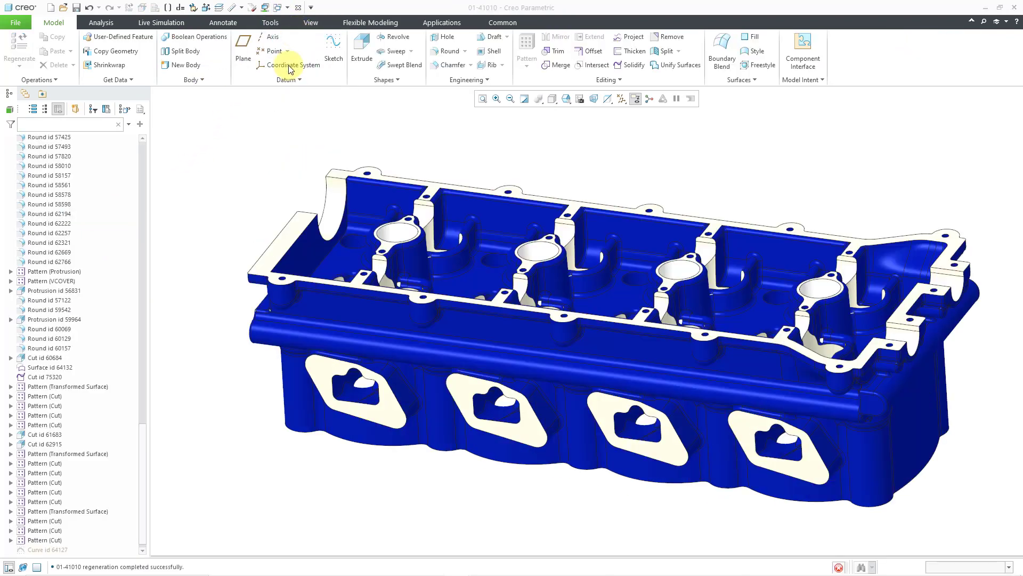
Close the 01-41031 drawing and part windows
left_click(284, 8)
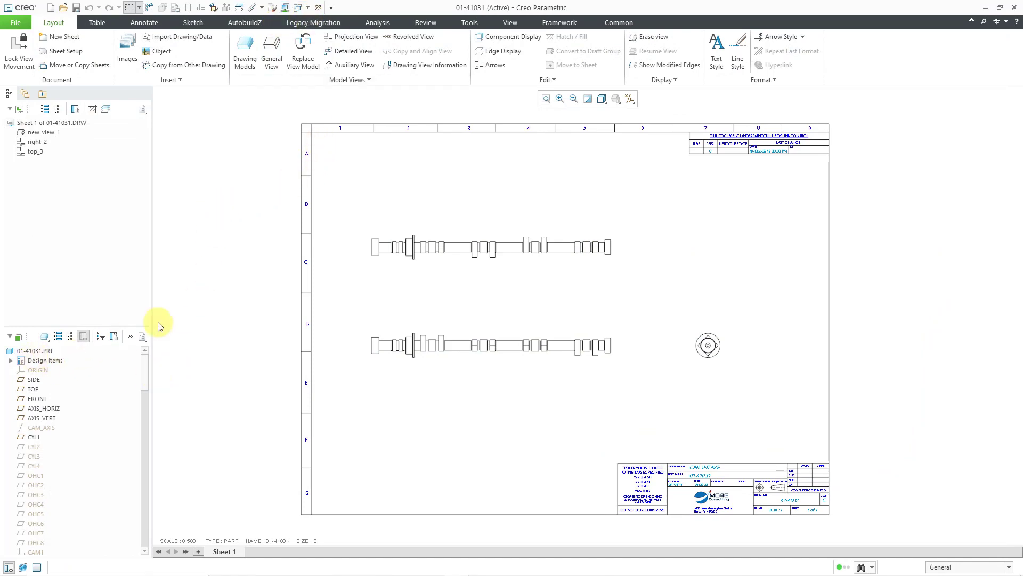
left_click(319, 8)
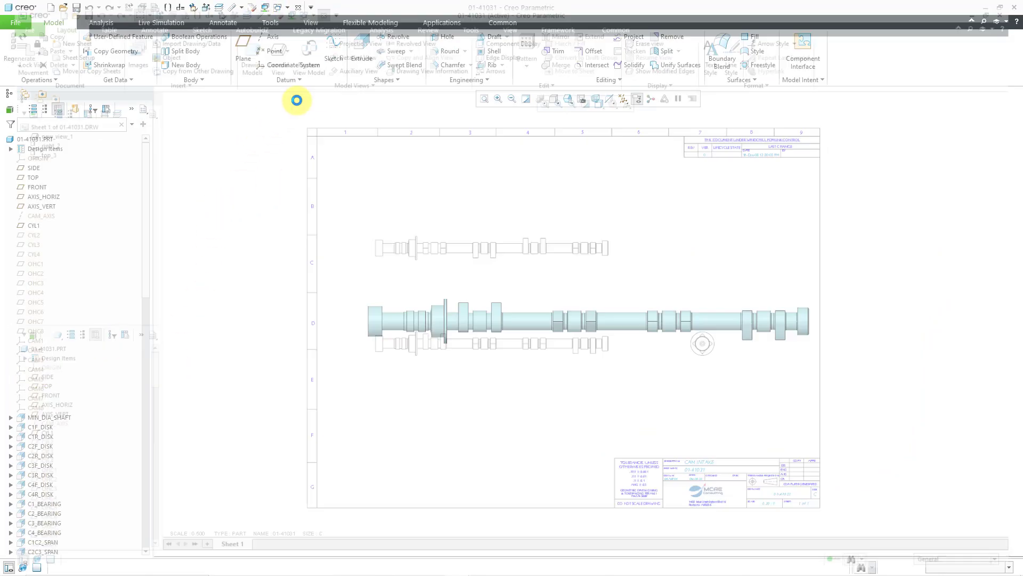
left_click(299, 9)
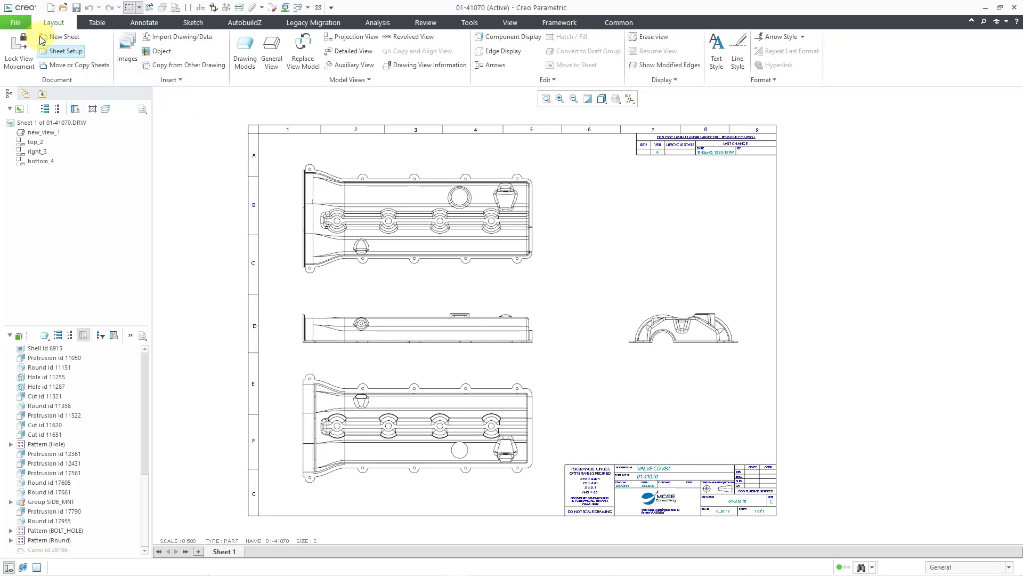
Open the config.pro option list in the Creo Parametric Options dialog
left_click(18, 24)
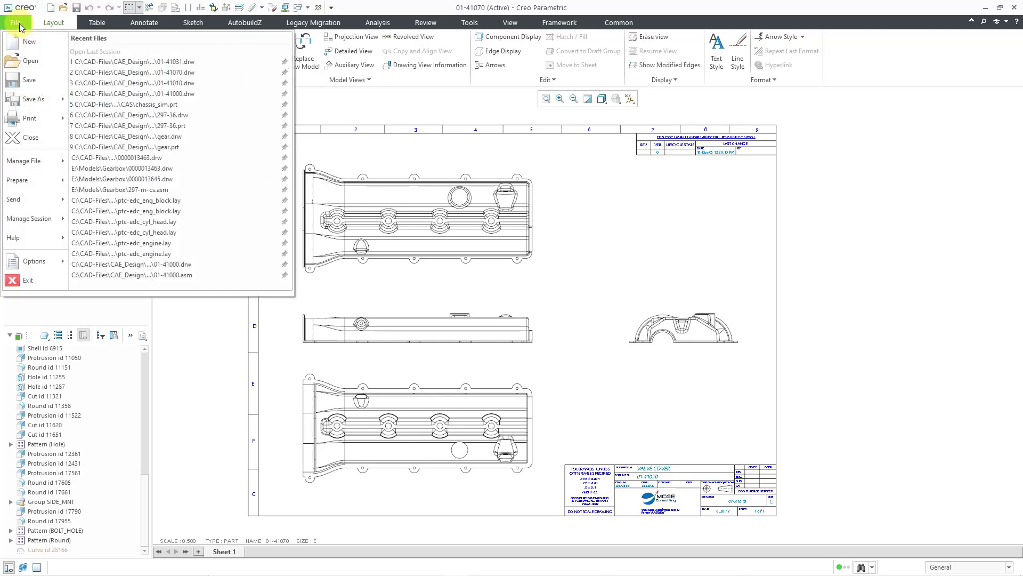
left_click(24, 261)
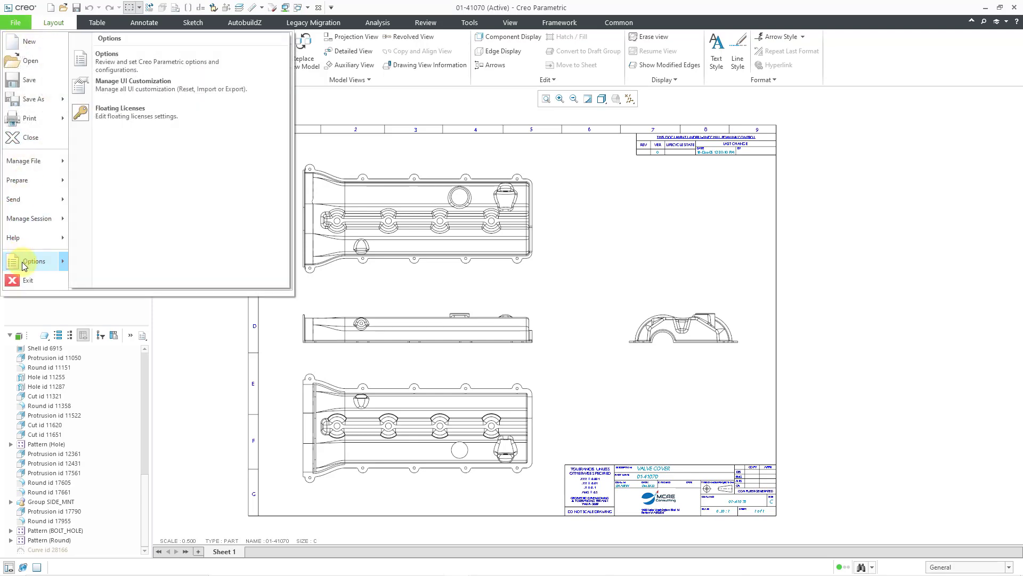
left_click(144, 69)
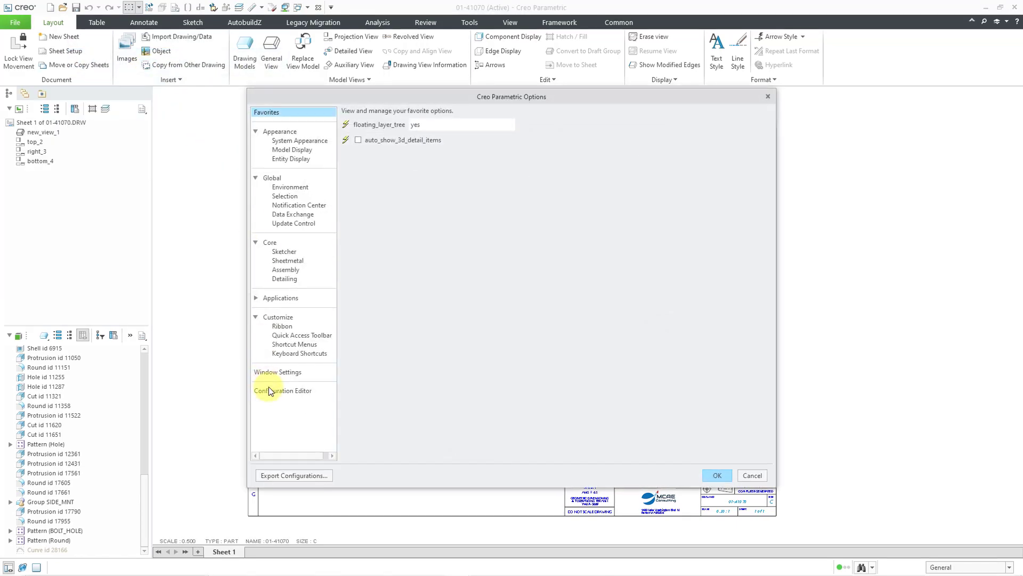
left_click(270, 390)
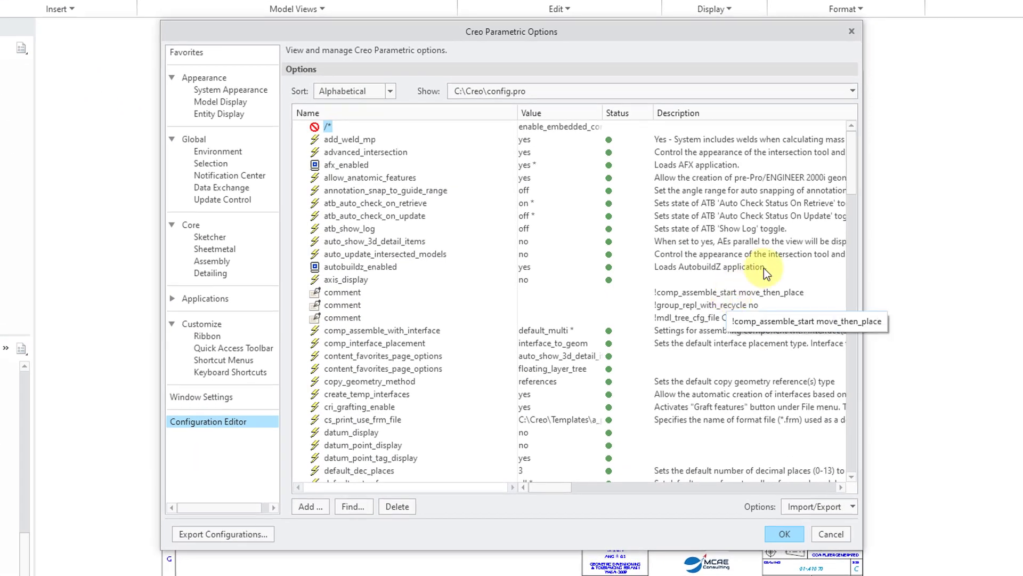
Find rename_drawings_with_object and confirm its value stays 'both'
left_click_drag(850, 177, 828, 299)
scroll(828, 299, "down", 12)
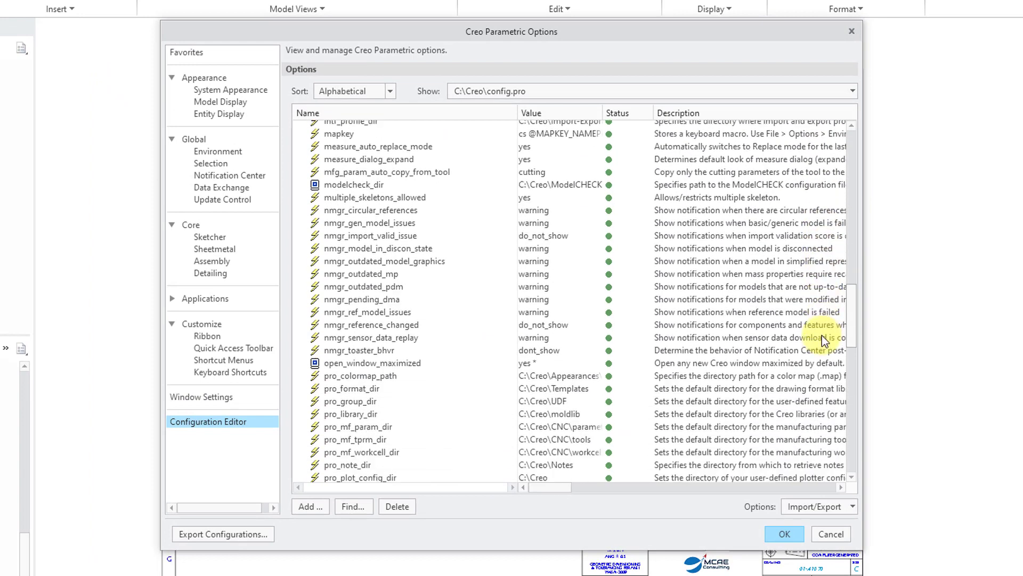
scroll(809, 388, "down", 3)
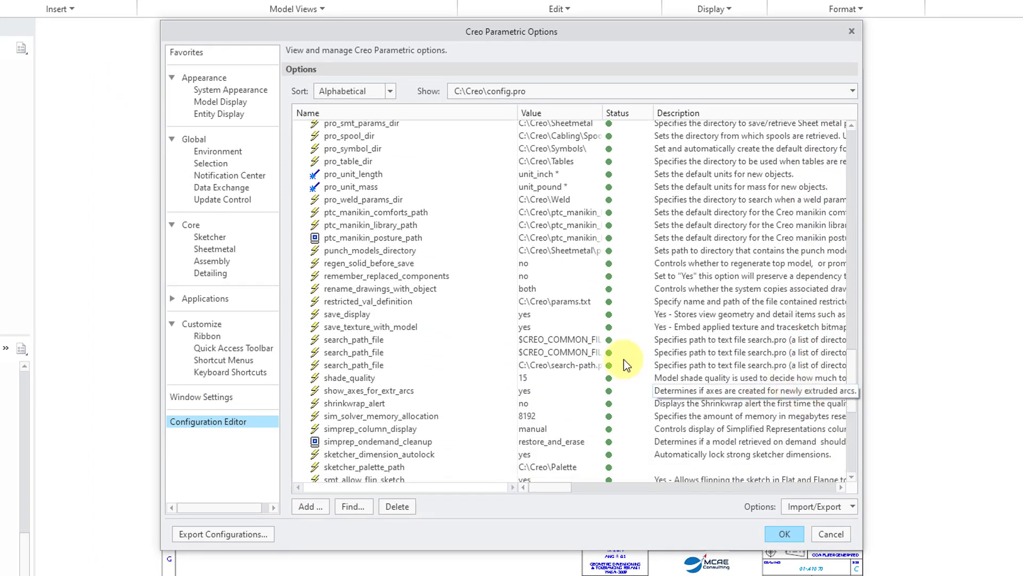
left_click(394, 293)
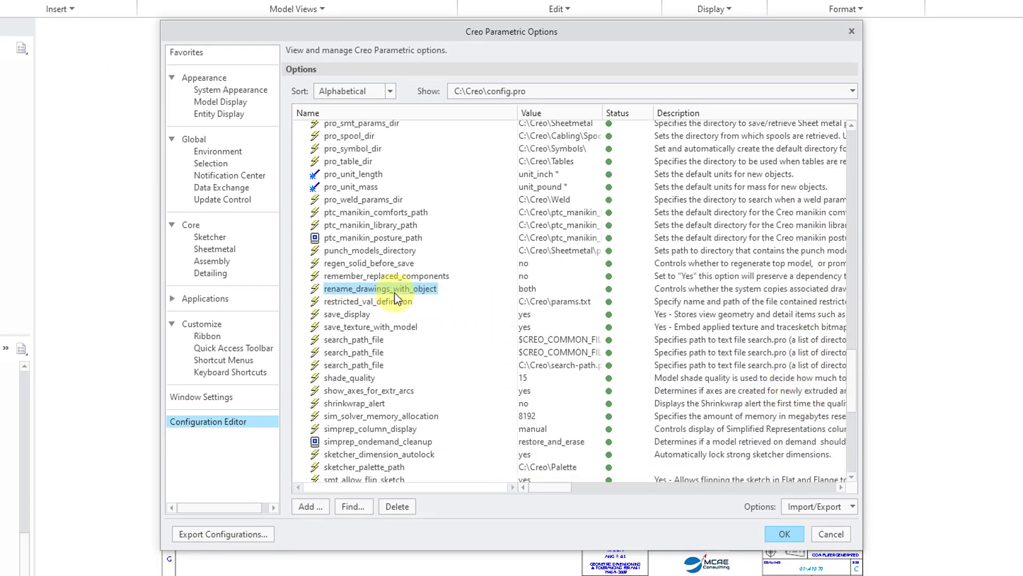
left_click(545, 289)
left_click(596, 289)
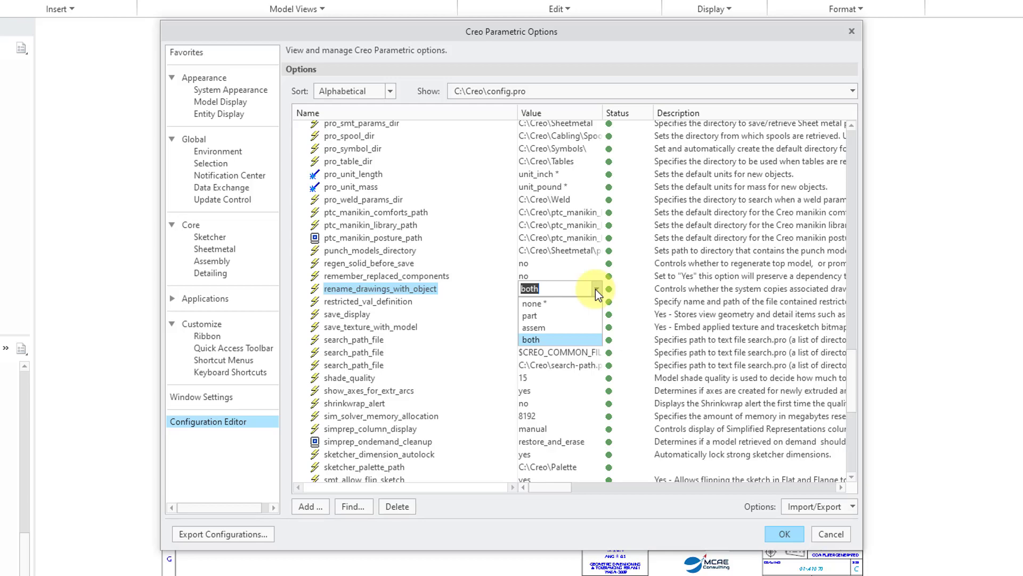
left_click(595, 289)
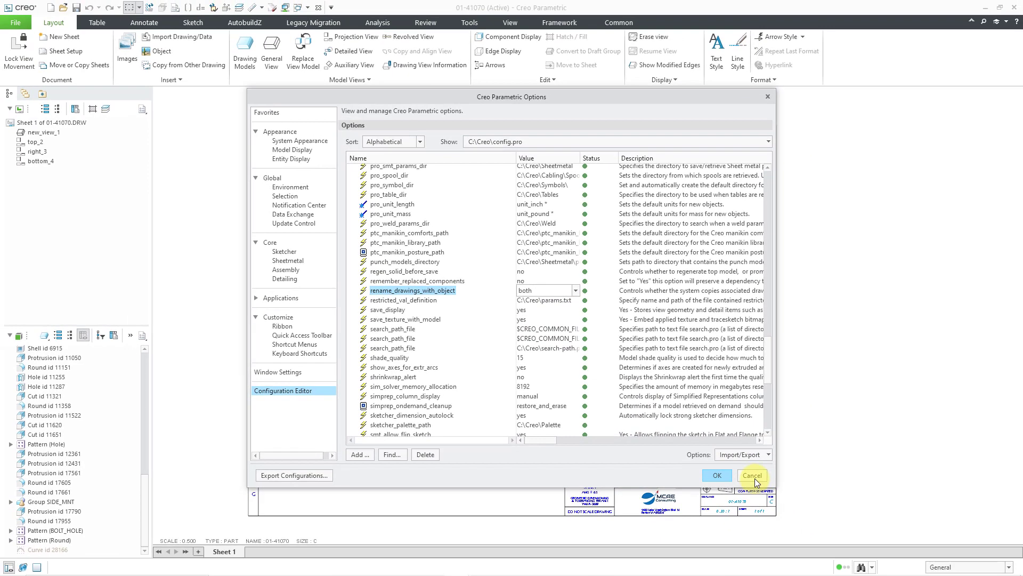
Cancel Options, then close the 01-41070 part and drawing windows, returning to assembly 01-41000
left_click(784, 534)
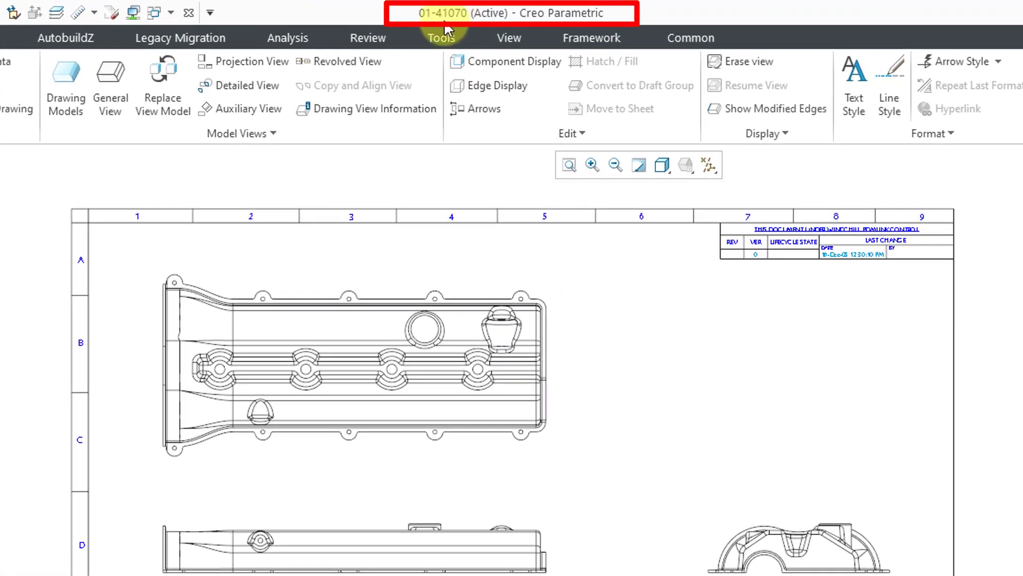
left_click(170, 13)
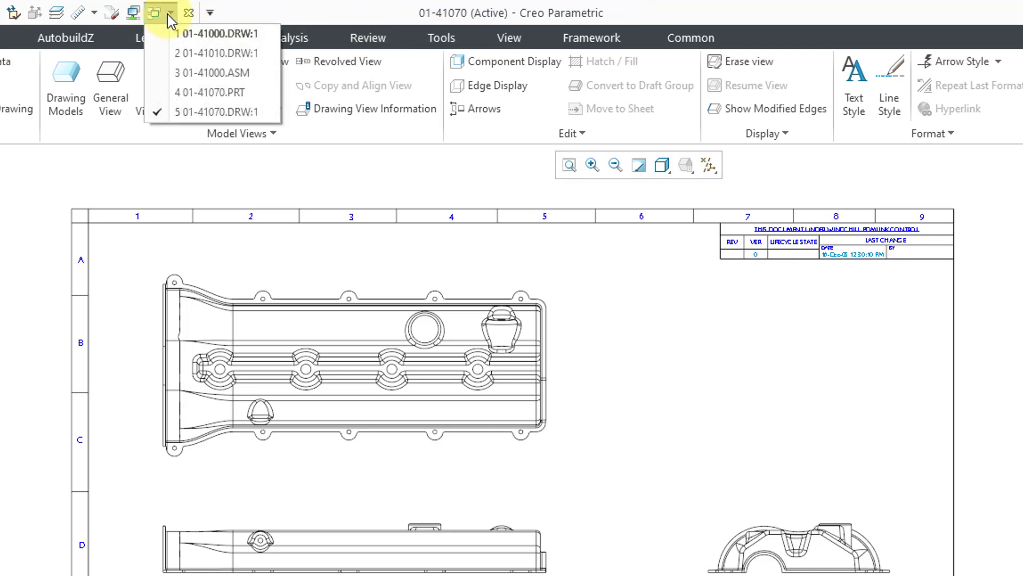
left_click(191, 93)
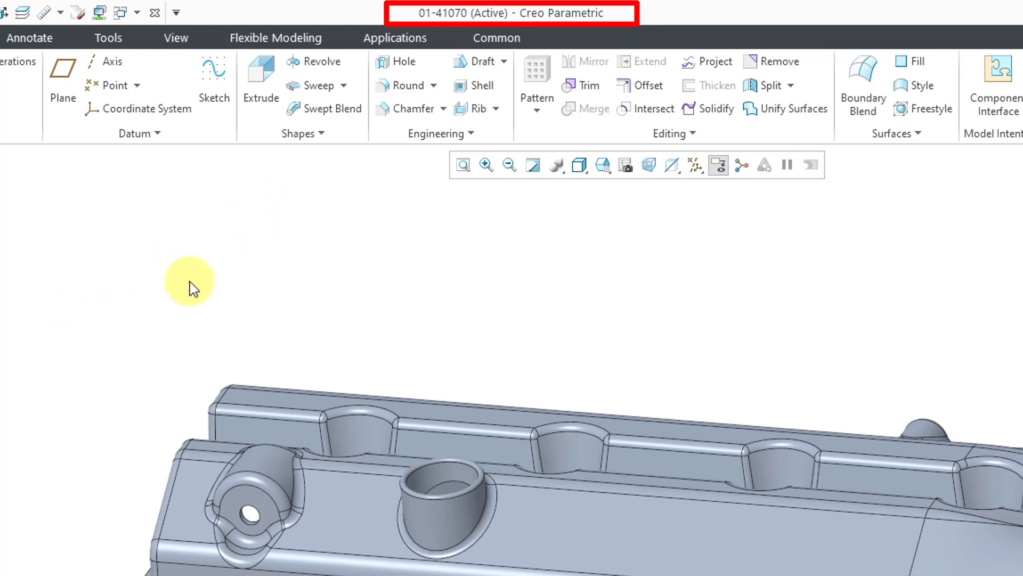
left_click(154, 12)
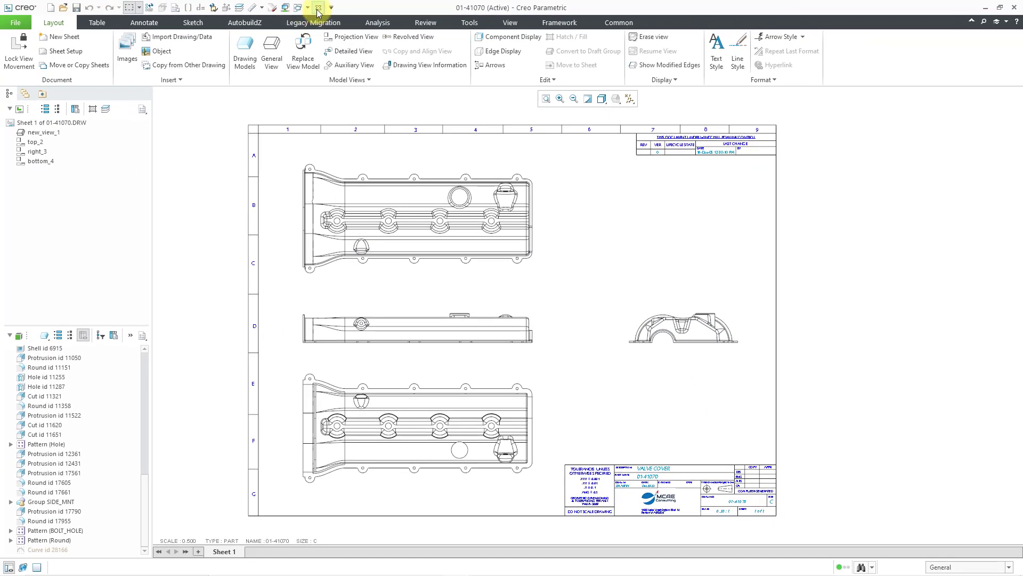
left_click(318, 9)
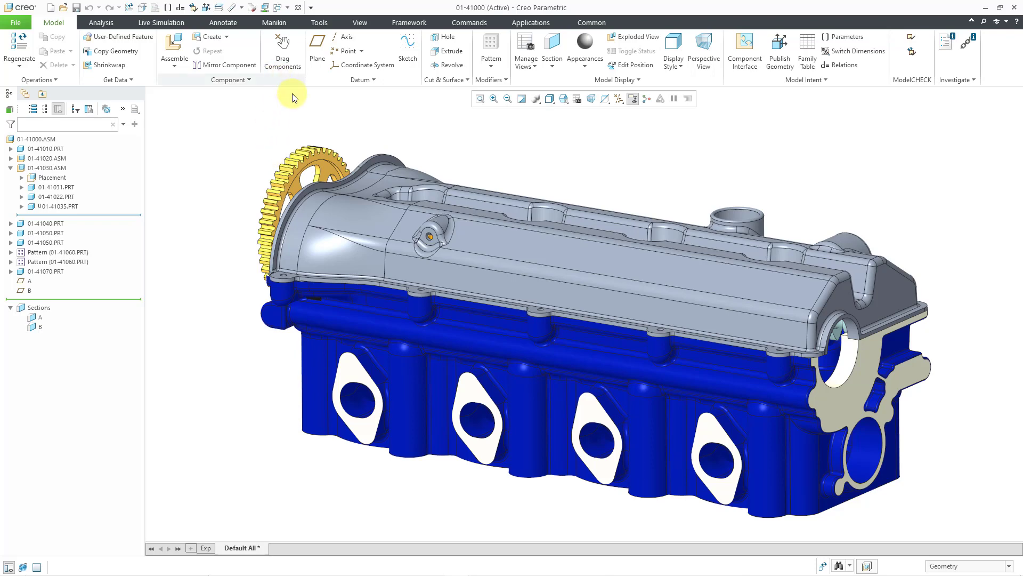
Close the 01-41010 drawing window and return to the 01-41000 assembly window
left_click(288, 9)
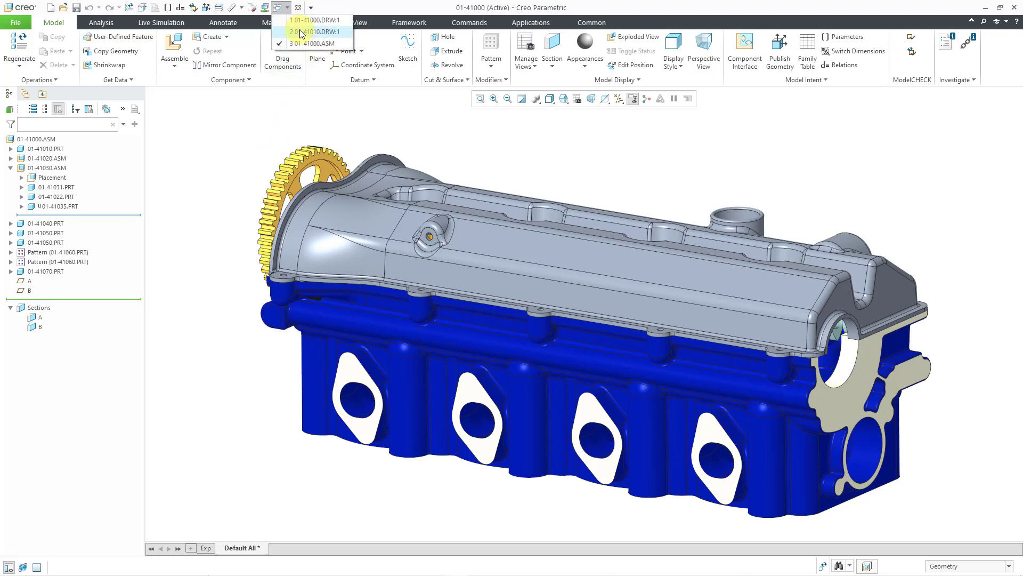
left_click(302, 32)
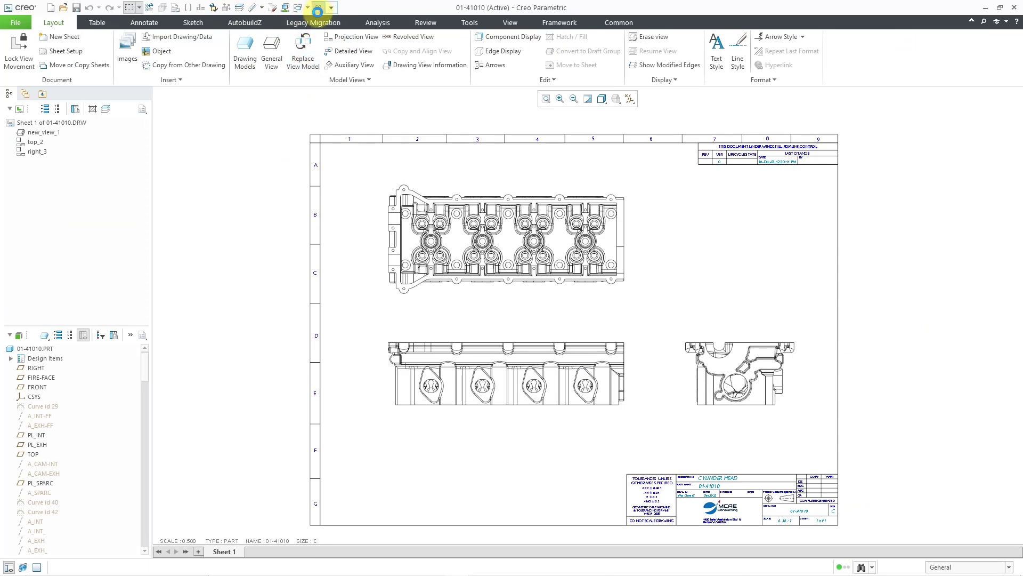
left_click(319, 8)
left_click(287, 8)
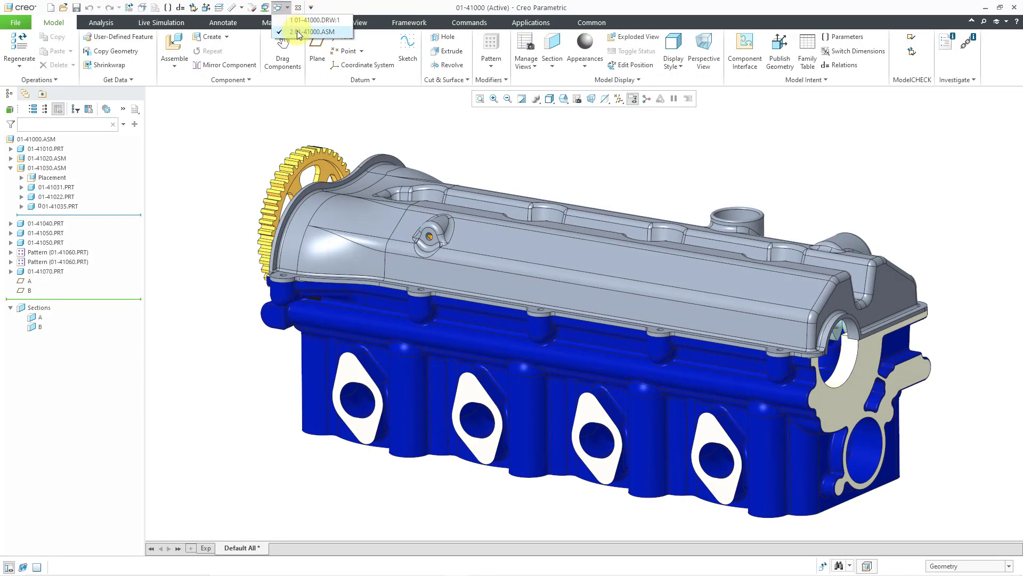
left_click(299, 20)
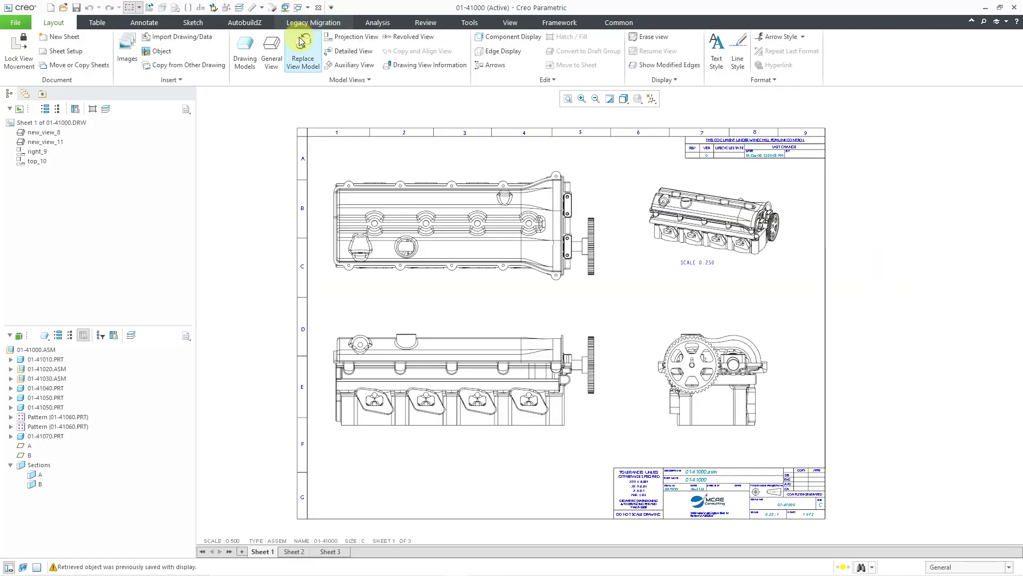
left_click(307, 7)
left_click(320, 31)
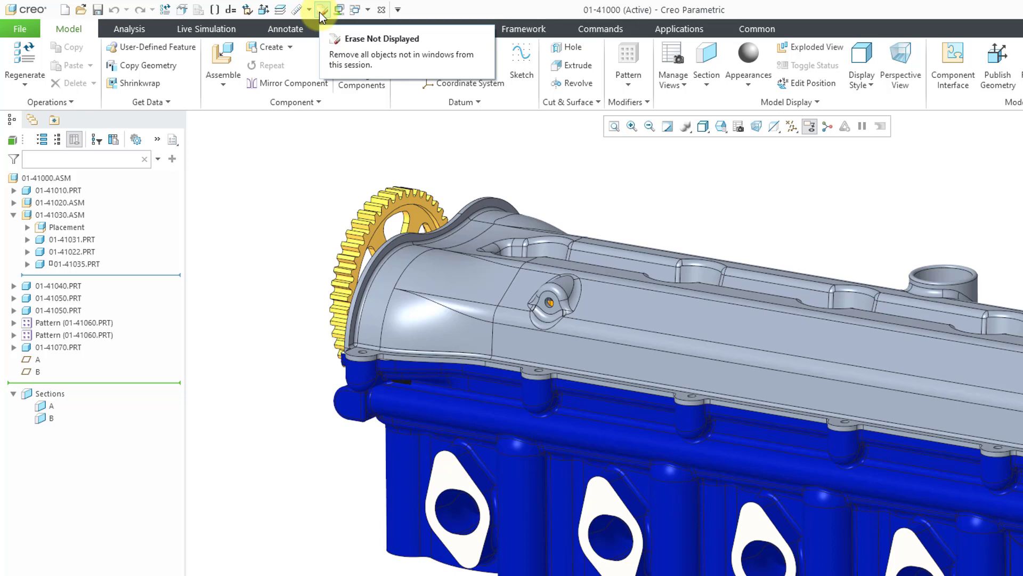
Erase all non-displayed objects, including the drawings, from session
left_click(20, 29)
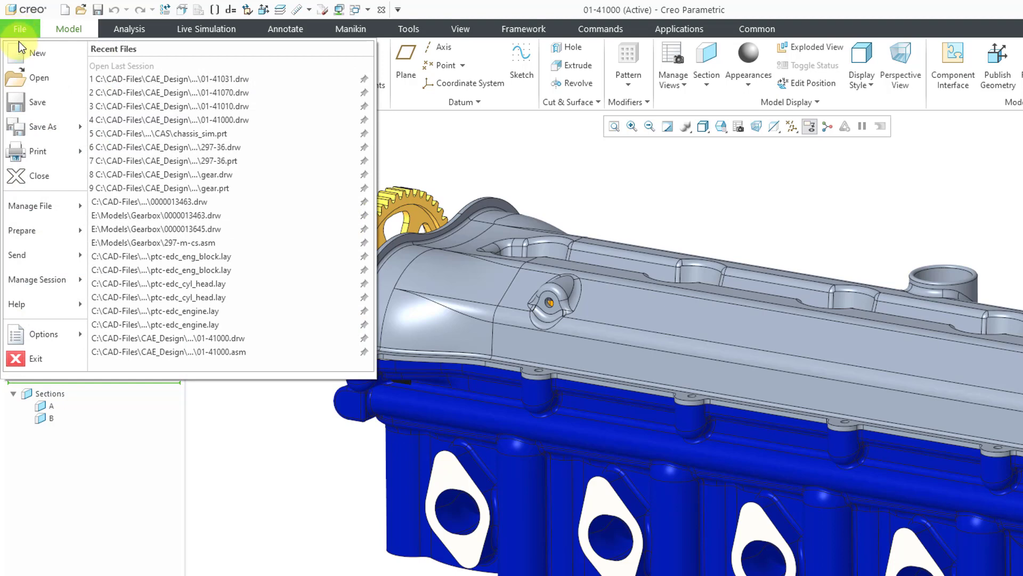
mouse_move(24, 272)
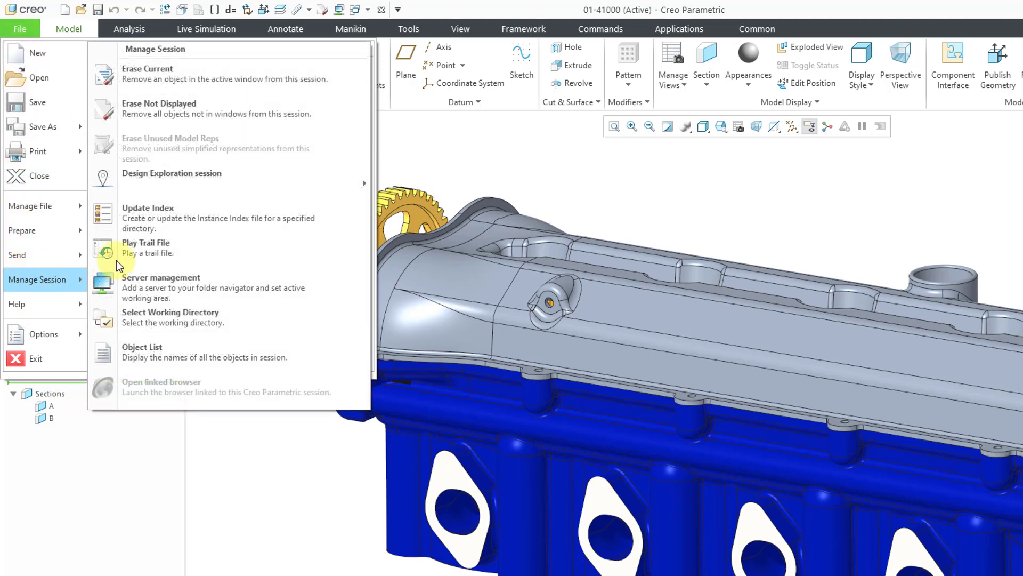
left_click(200, 122)
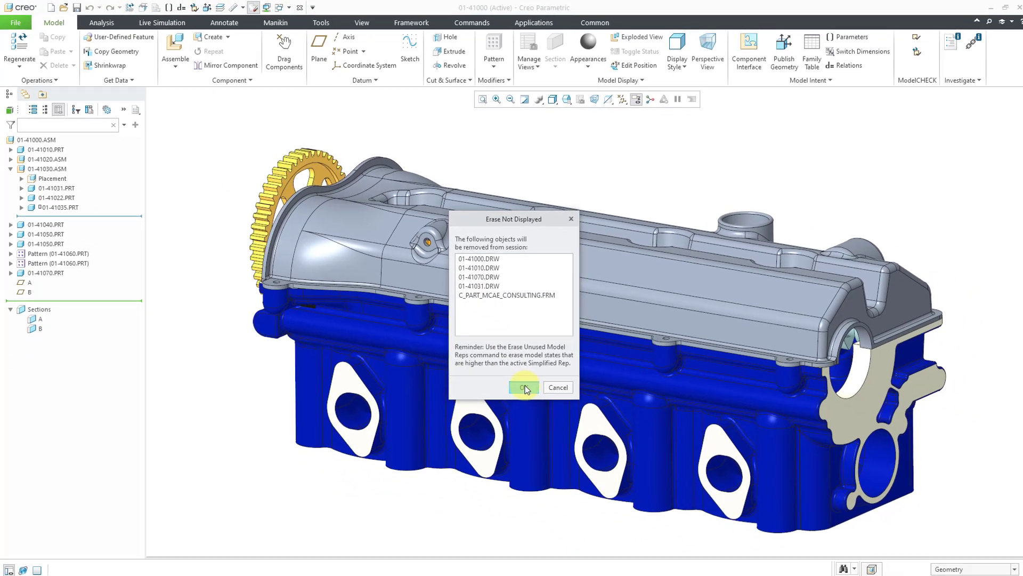
left_click(524, 388)
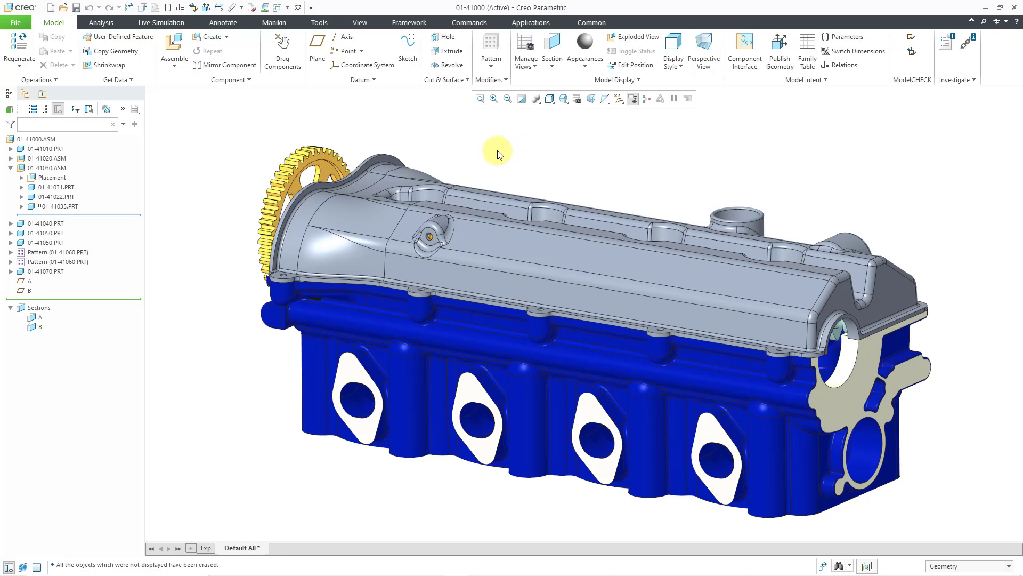
left_click(16, 22)
mouse_move(33, 100)
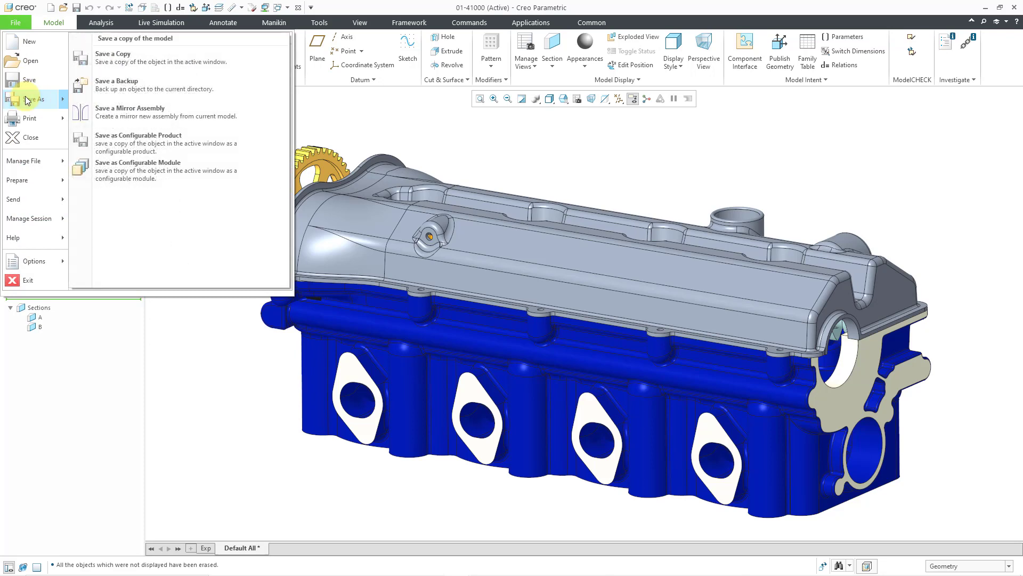
left_click(133, 63)
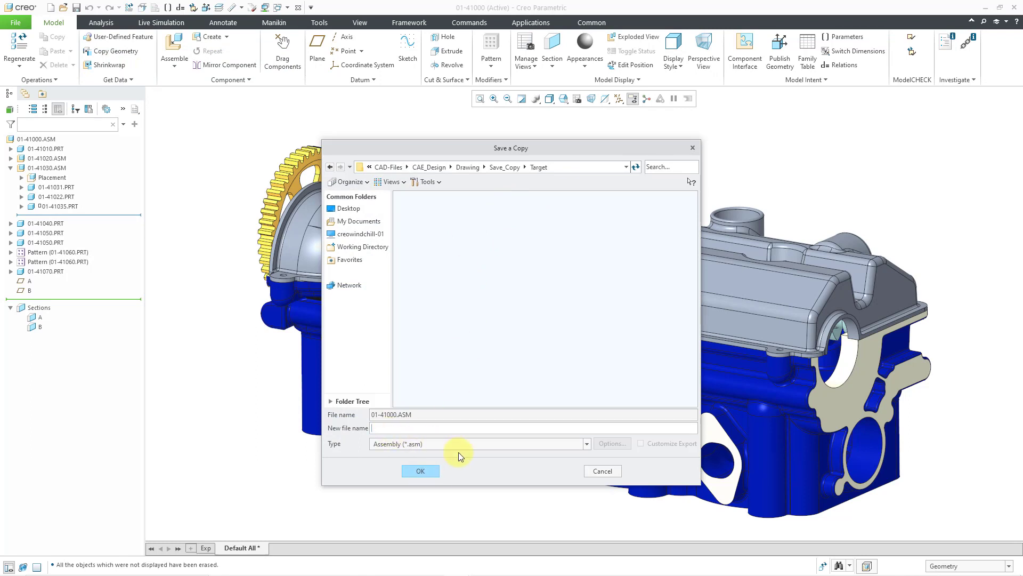
type("004-01-51000")
left_click(421, 471)
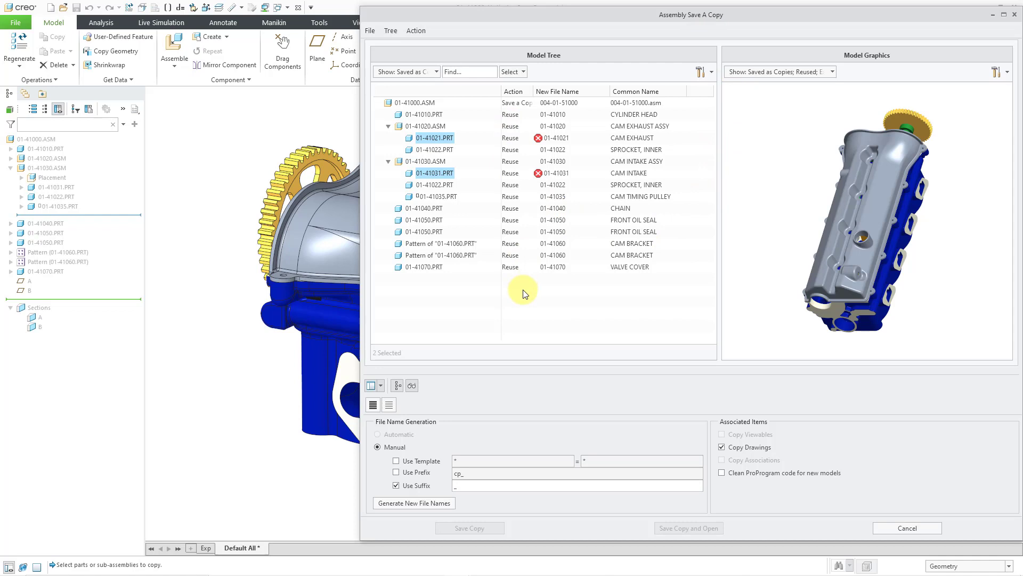
mouse_move(539, 141)
left_click(396, 485)
left_click(396, 460)
left_click(396, 485)
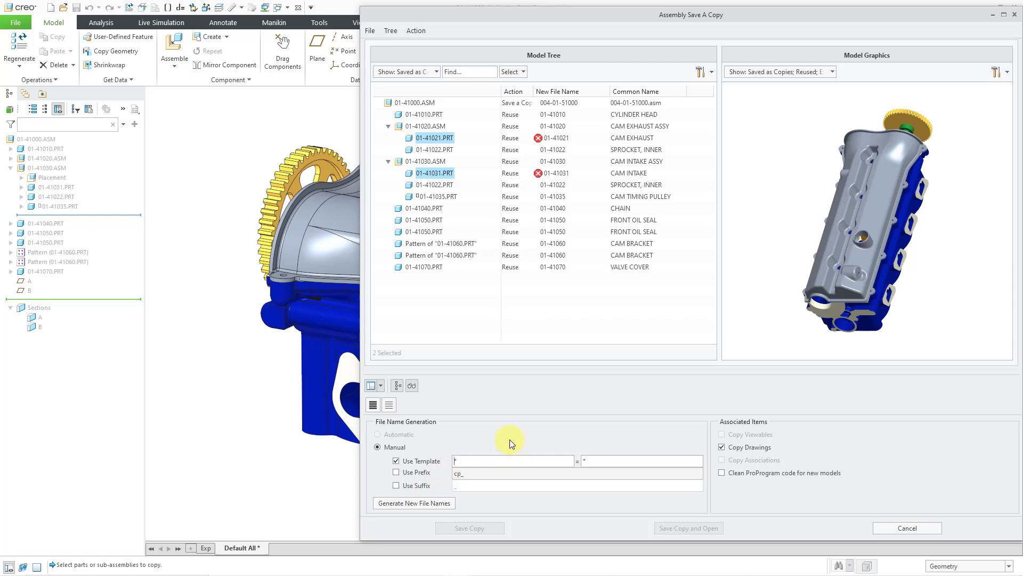
Apply template 01-4* = 004-01-5* to all 14 components and generate their new names
type("01-4")
type("004")
type("-01-")
type("5")
left_click(373, 405)
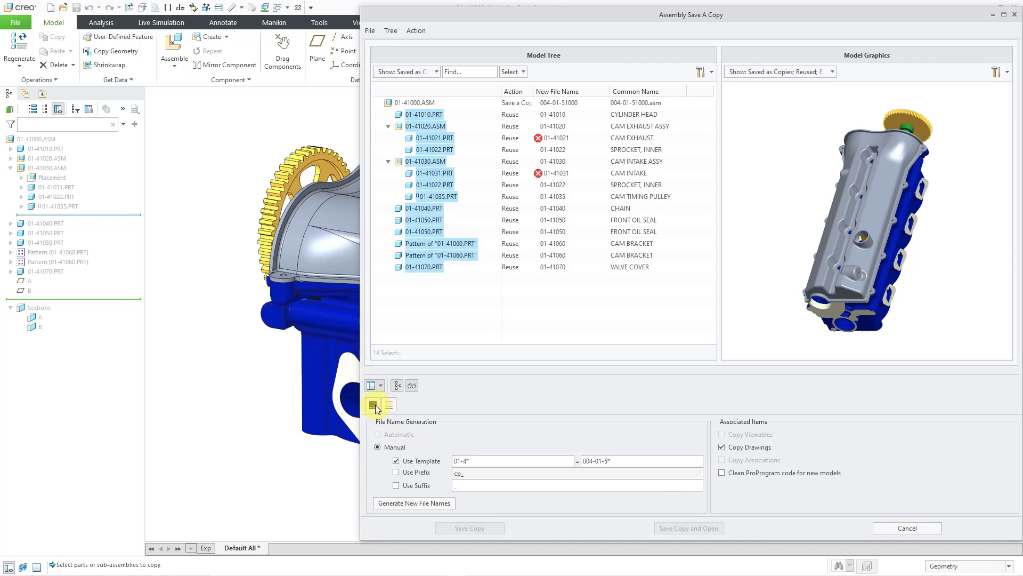
left_click(417, 502)
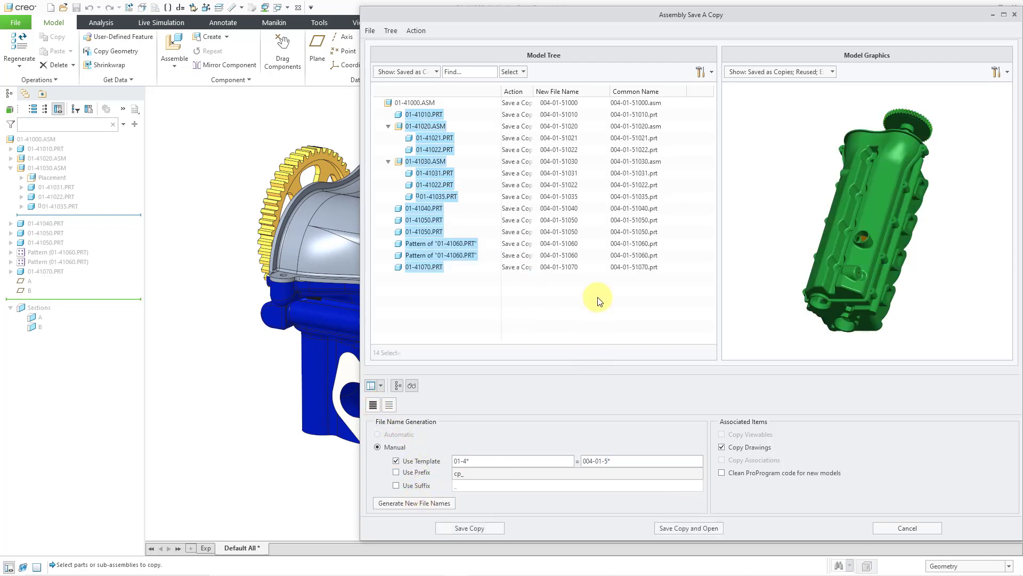
left_click_drag(534, 89, 559, 88)
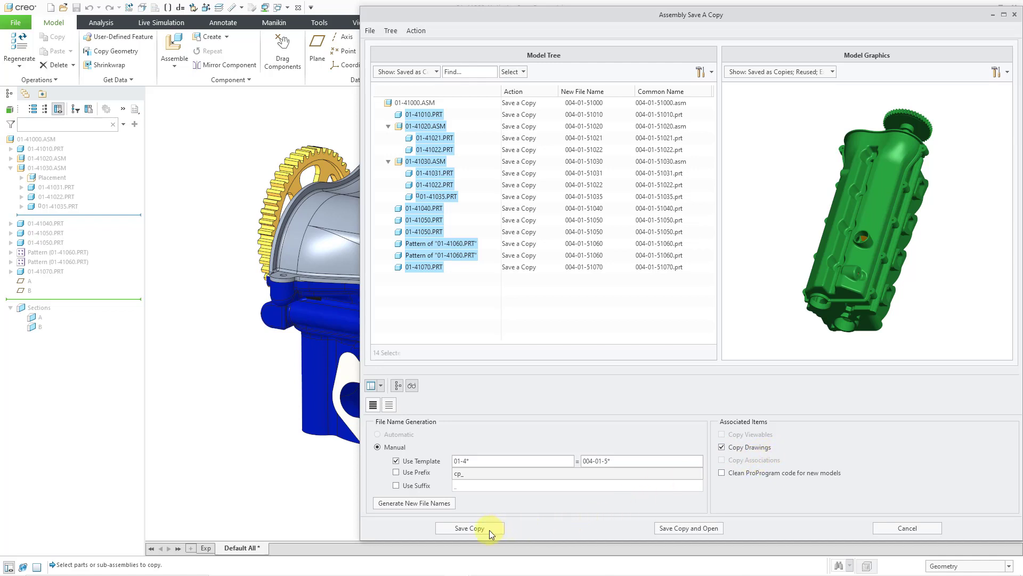
left_click(676, 528)
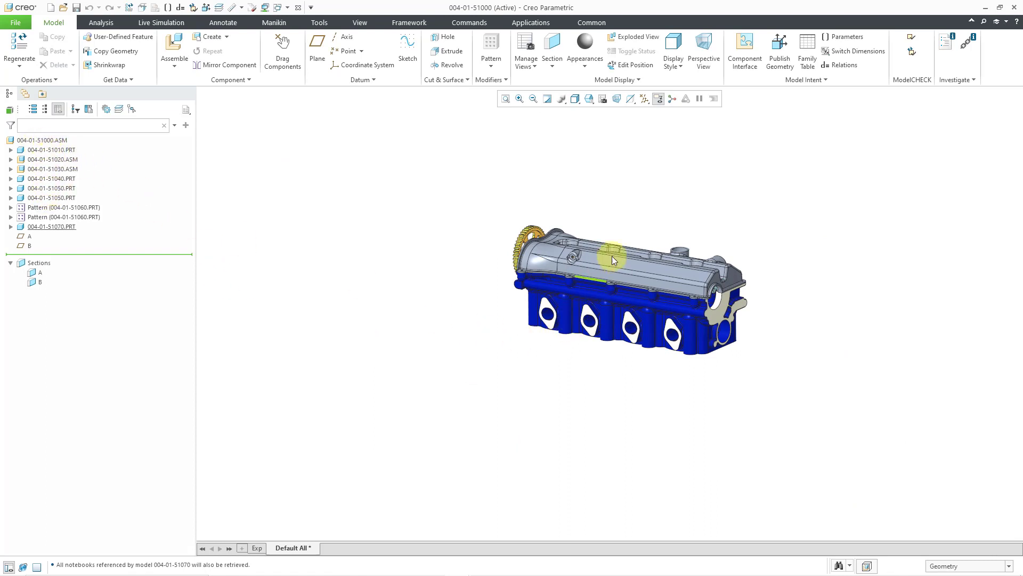
scroll(612, 258, "down", 5)
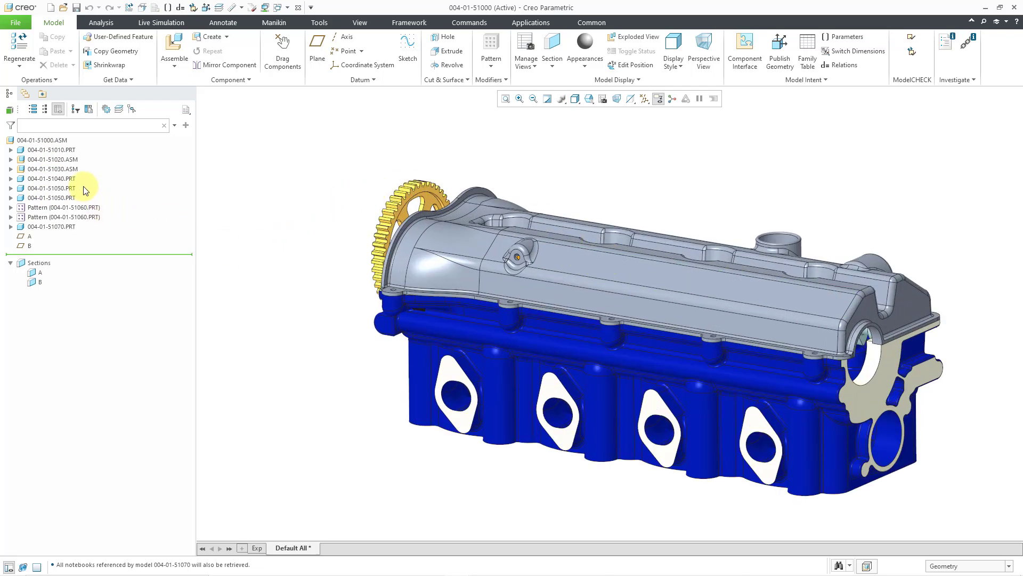
left_click(25, 95)
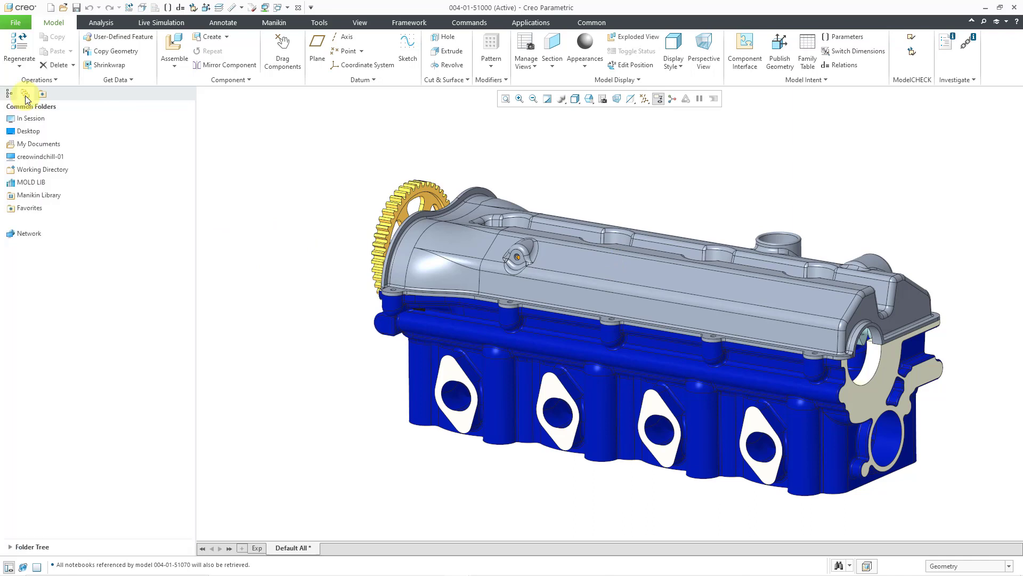
left_click(44, 168)
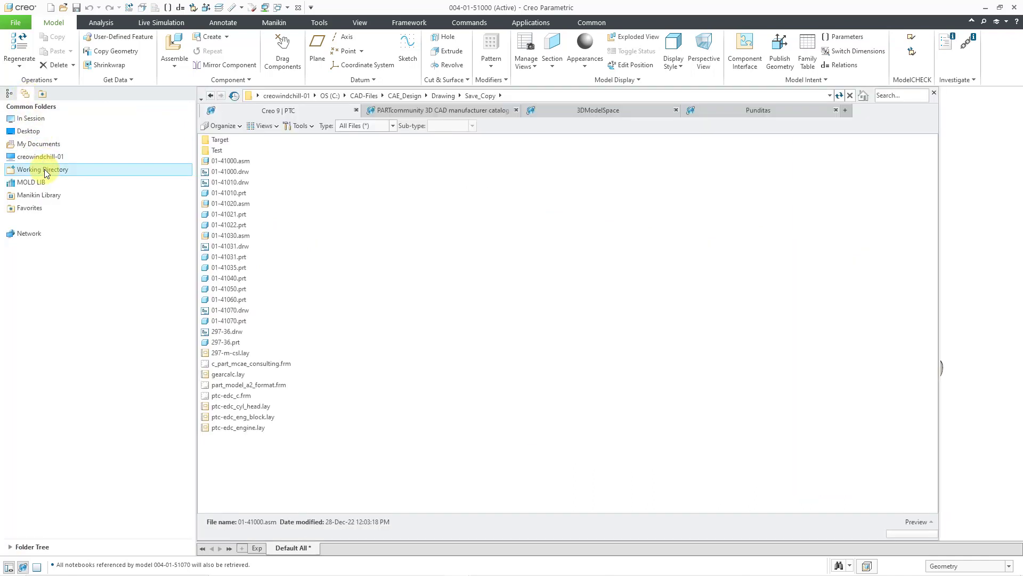
double_click(218, 140)
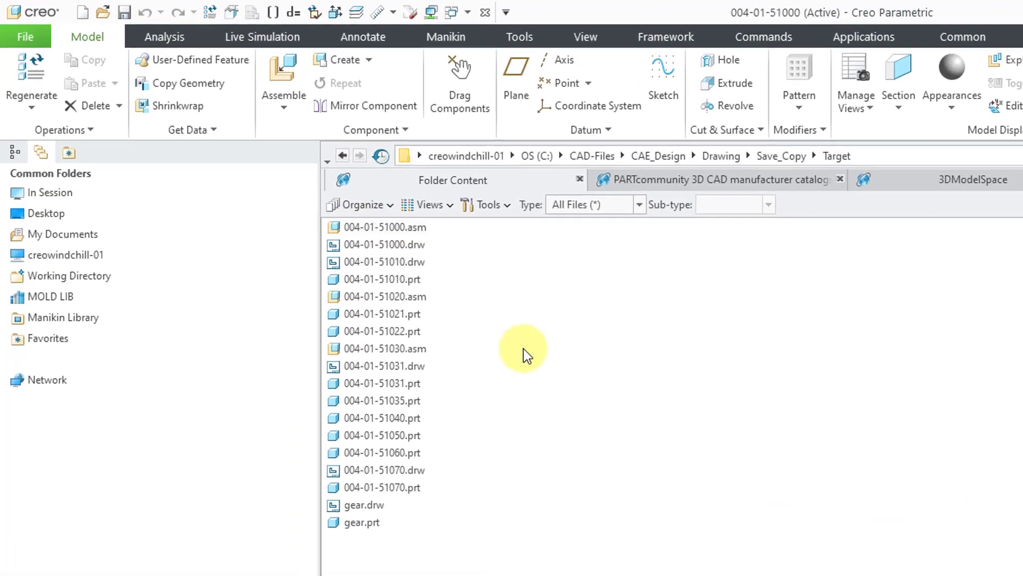